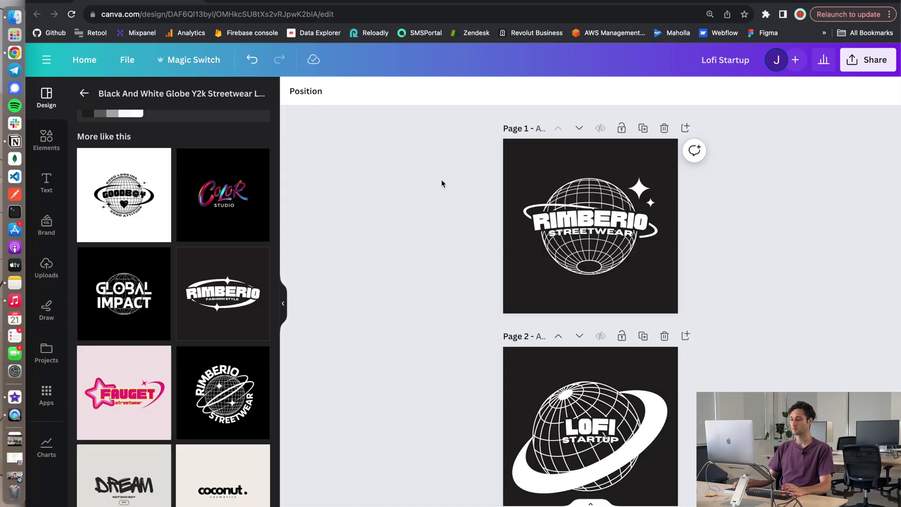
Browse the similar logo templates, then return to the 'globe' graphics search results
scroll(184, 230, "down", 5)
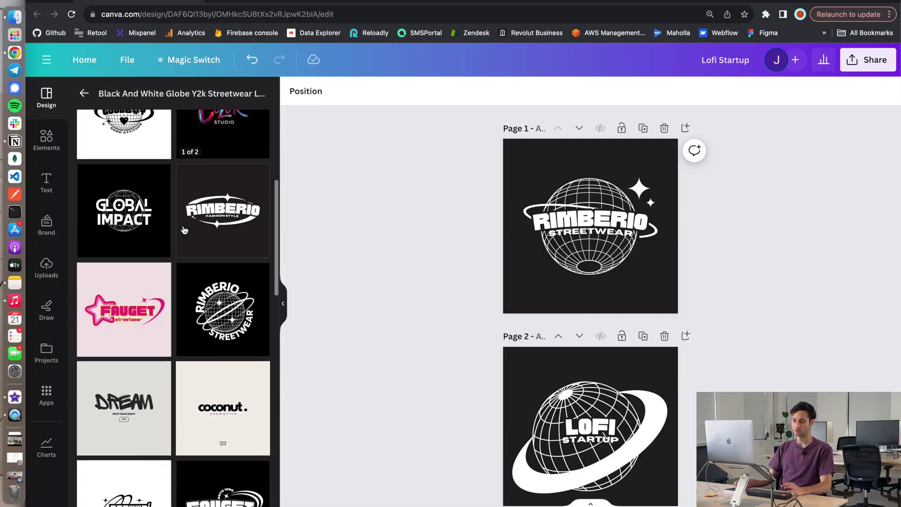
scroll(182, 231, "up", 5)
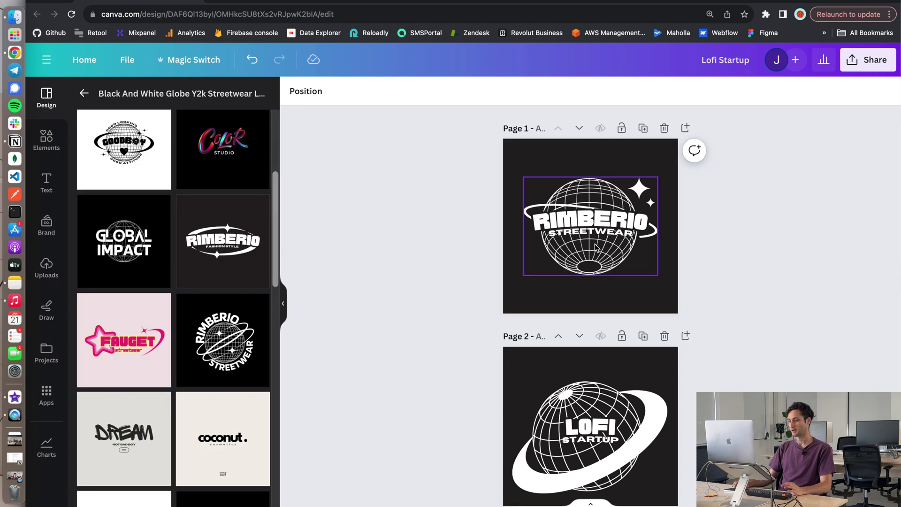
scroll(595, 241, "up", 1)
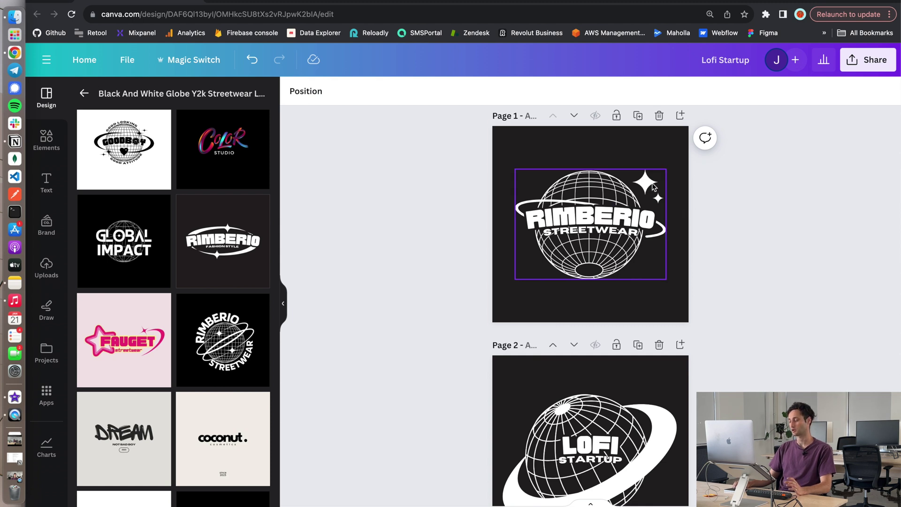
scroll(653, 187, "down", 2)
left_click(46, 139)
left_click(160, 99)
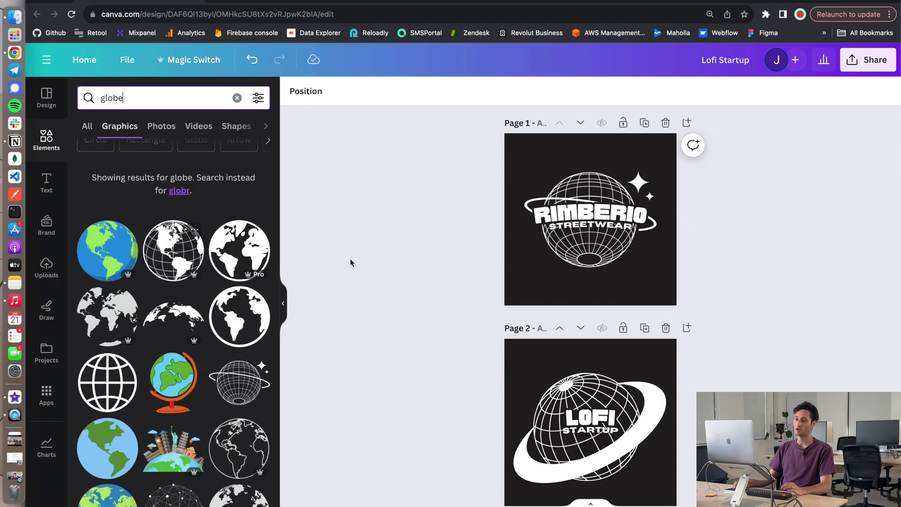
Compare the LOFI STARTUP globe logo variants on pages 1–4, then switch to the YouTube channel
scroll(475, 275, "down", 3)
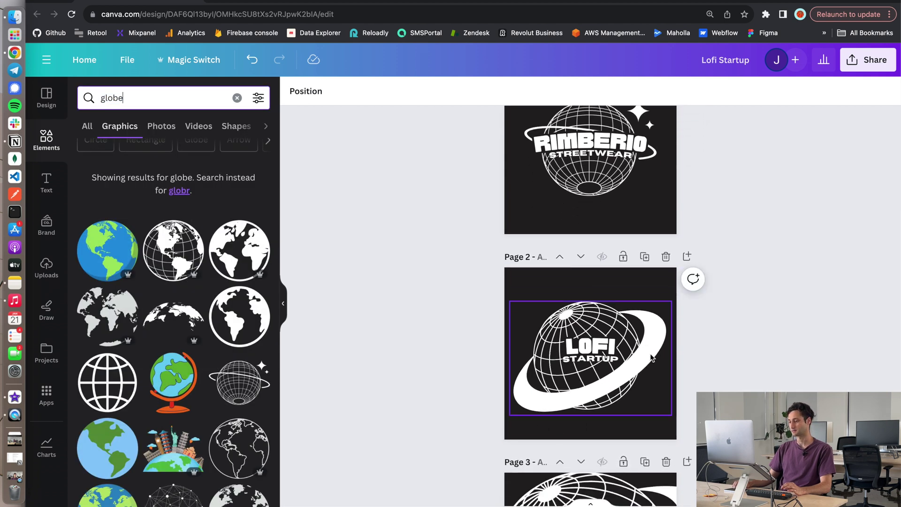
scroll(652, 358, "up", 3)
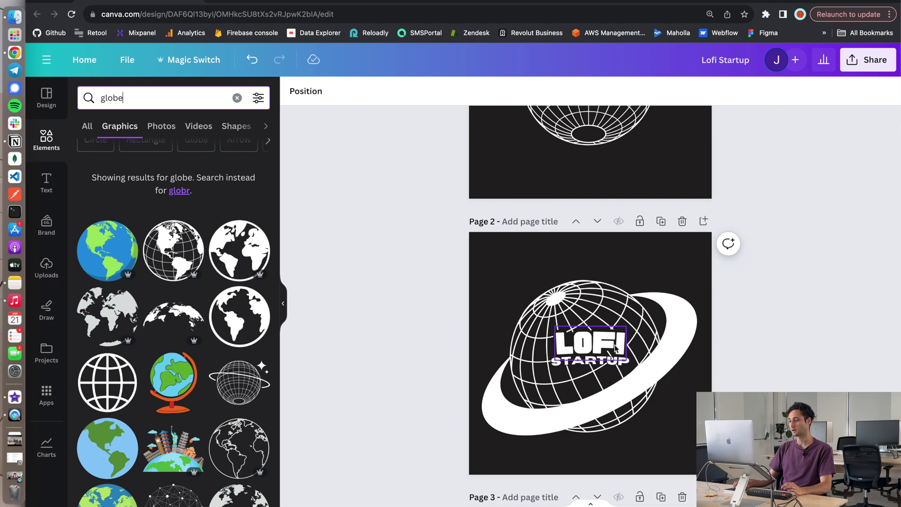
scroll(639, 333, "up", 3)
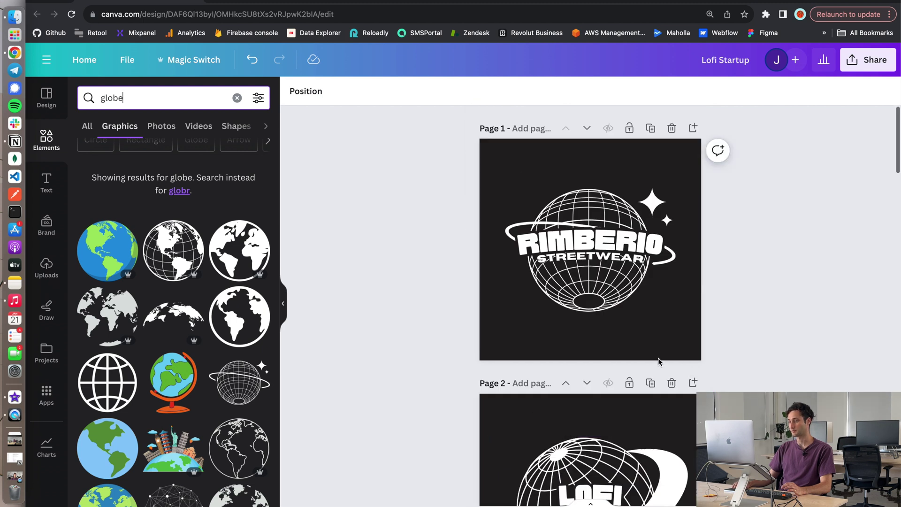
scroll(650, 322, "down", 1)
scroll(795, 344, "down", 5)
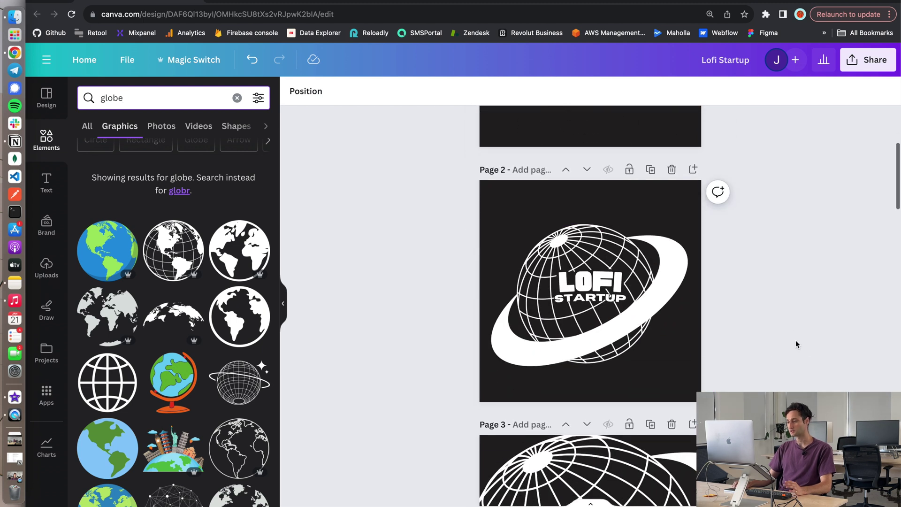
scroll(797, 344, "up", 1)
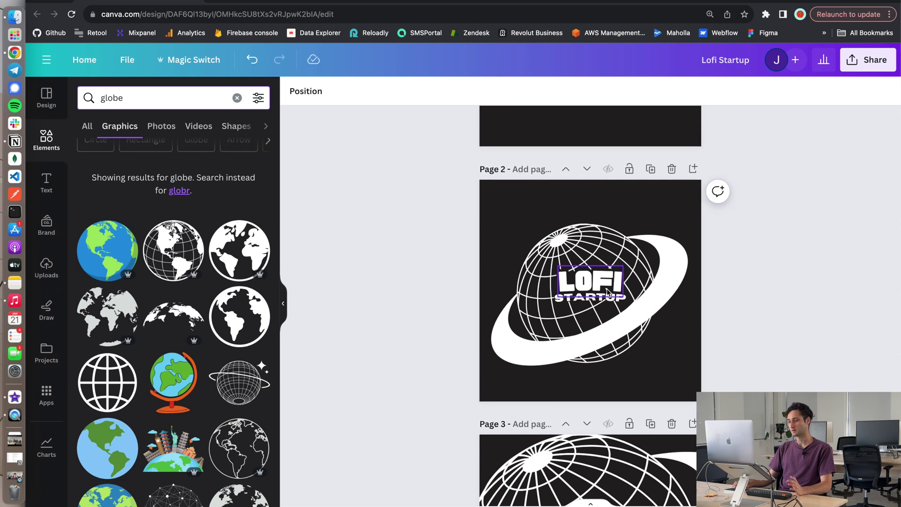
scroll(792, 331, "down", 5)
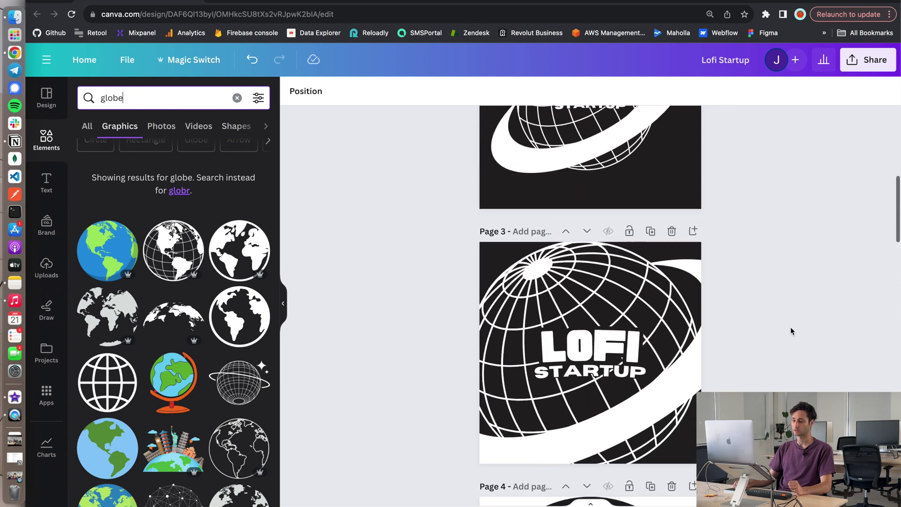
scroll(770, 221, "down", 5)
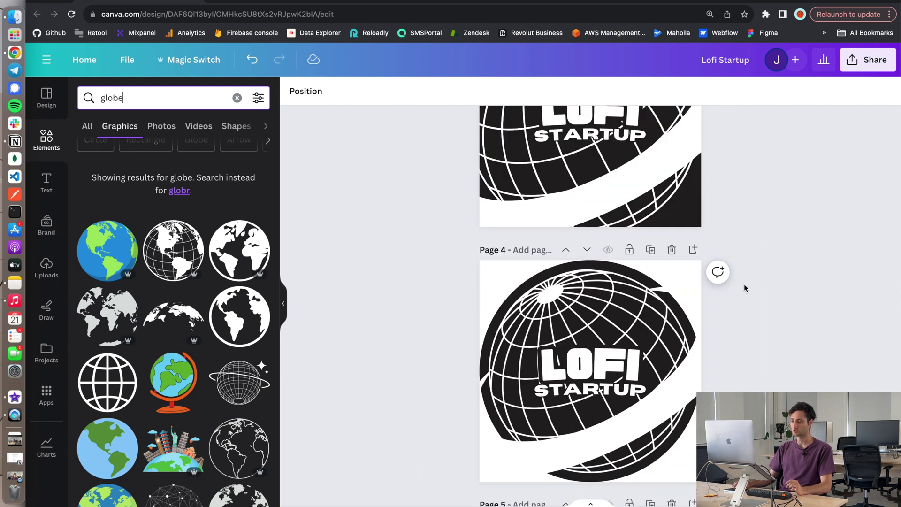
scroll(835, 308, "down", 1)
key("ctrl+Right")
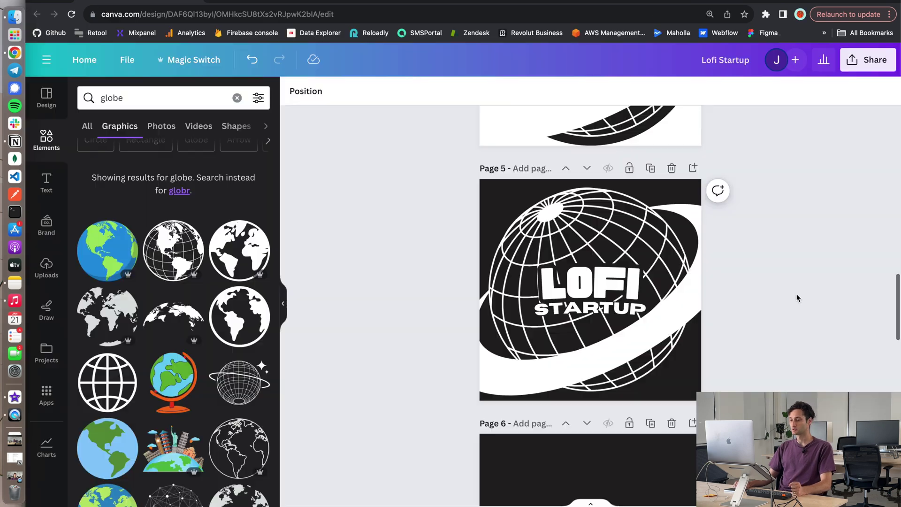
Come back to the Canva design at page 5's ringed-globe logo and text-only page 6
scroll(797, 297, "down", 3)
Scroll past the Rimberio and LOFI STARTUP logos to the globe variants on pages 7 and 8
scroll(796, 297, "up", 2)
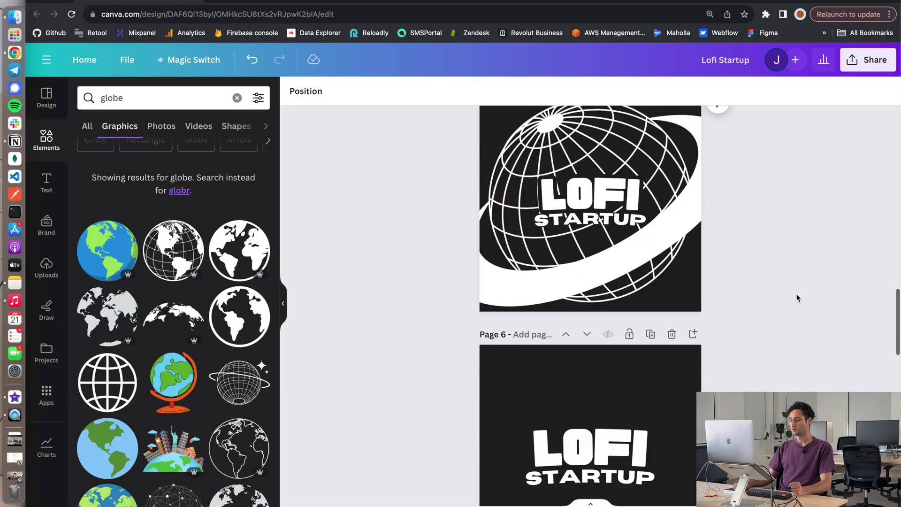
scroll(796, 298, "up", 2)
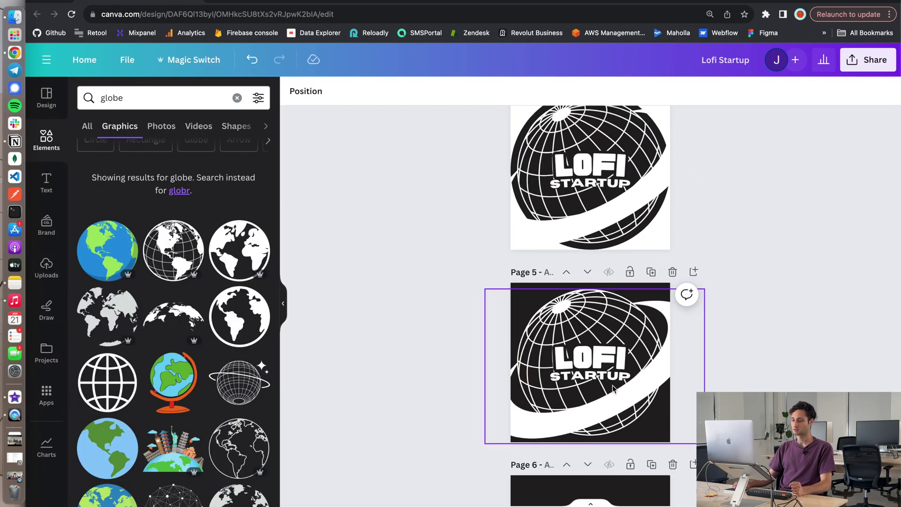
scroll(613, 389, "down", 3)
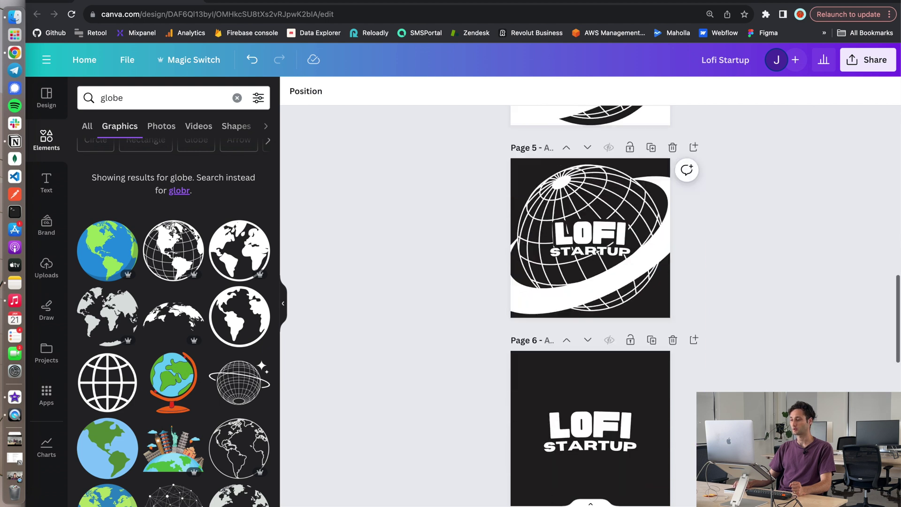
scroll(709, 364, "down", 5)
scroll(708, 365, "down", 2)
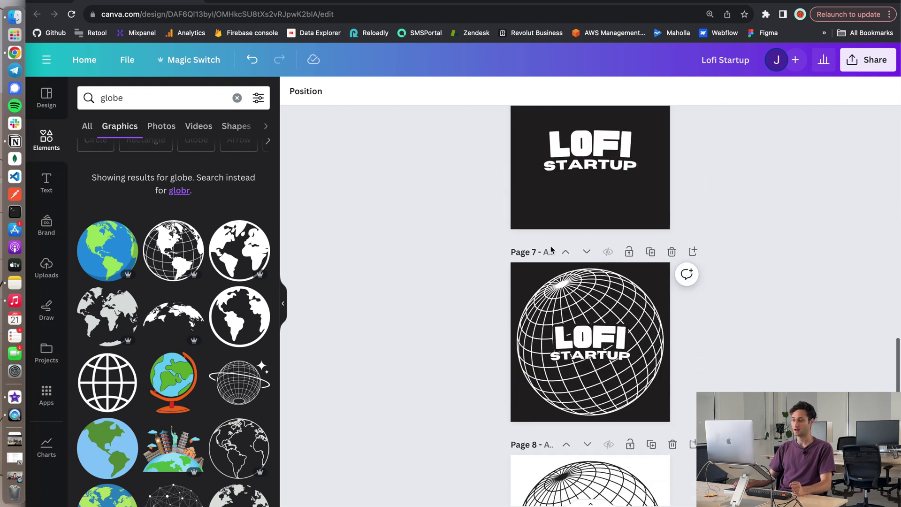
scroll(794, 336, "down", 2)
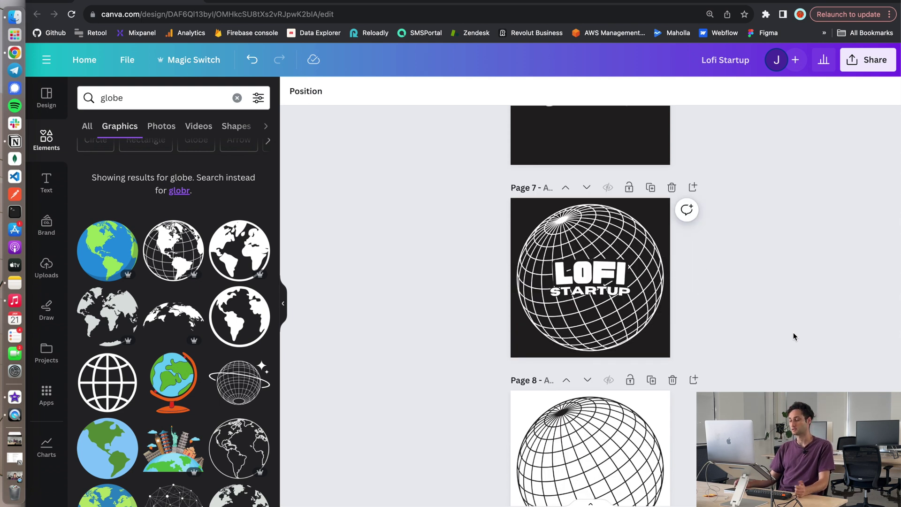
scroll(793, 333, "up", 5)
scroll(794, 336, "up", 5)
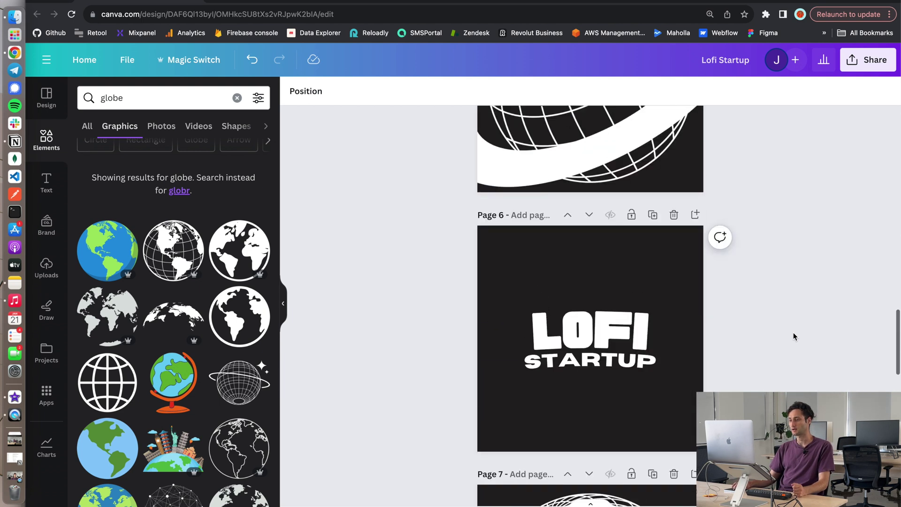
scroll(794, 337, "down", 3)
scroll(793, 336, "up", 20)
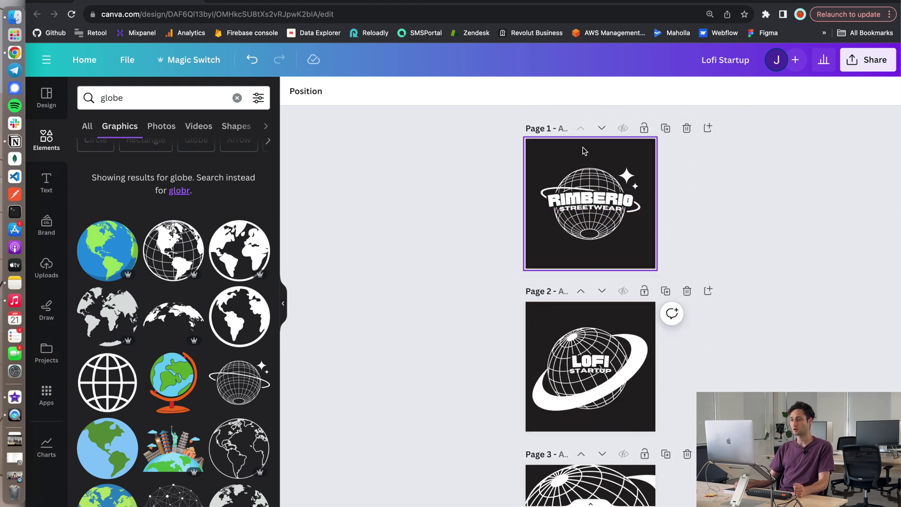
scroll(600, 244, "down", 3)
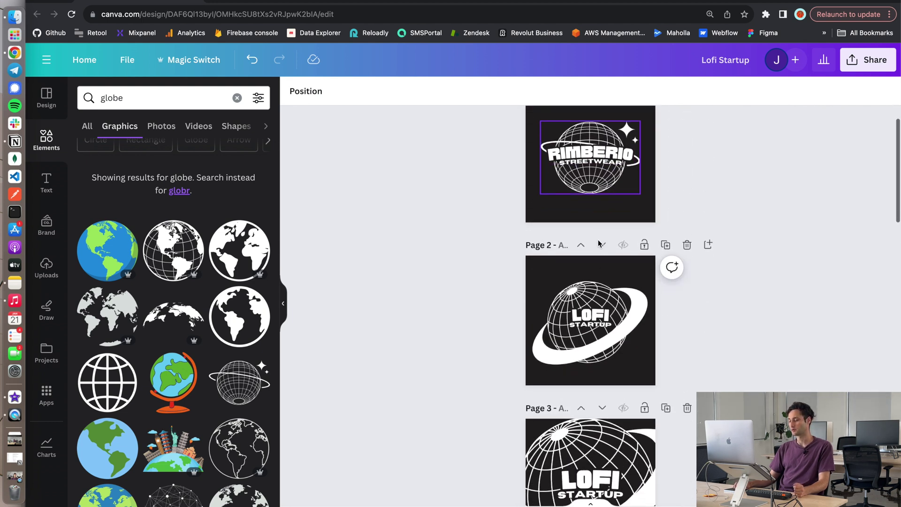
scroll(559, 212, "up", 3)
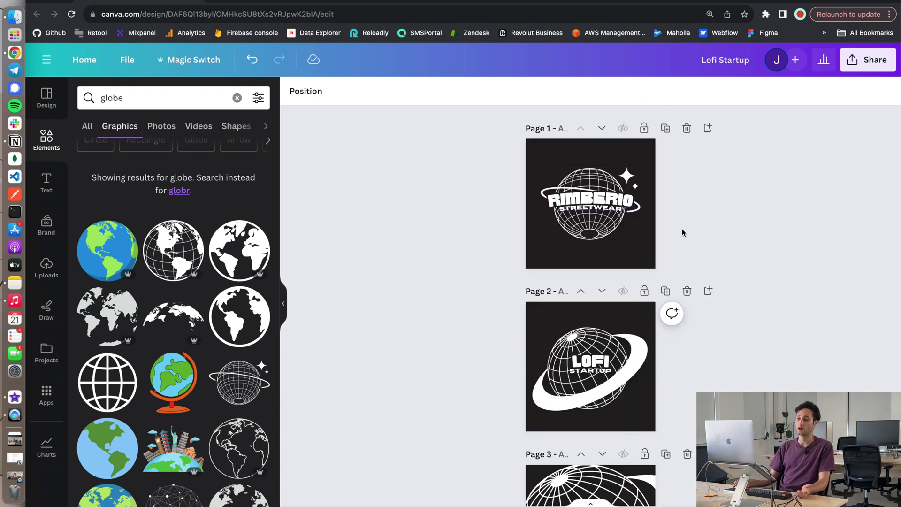
scroll(683, 233, "down", 2)
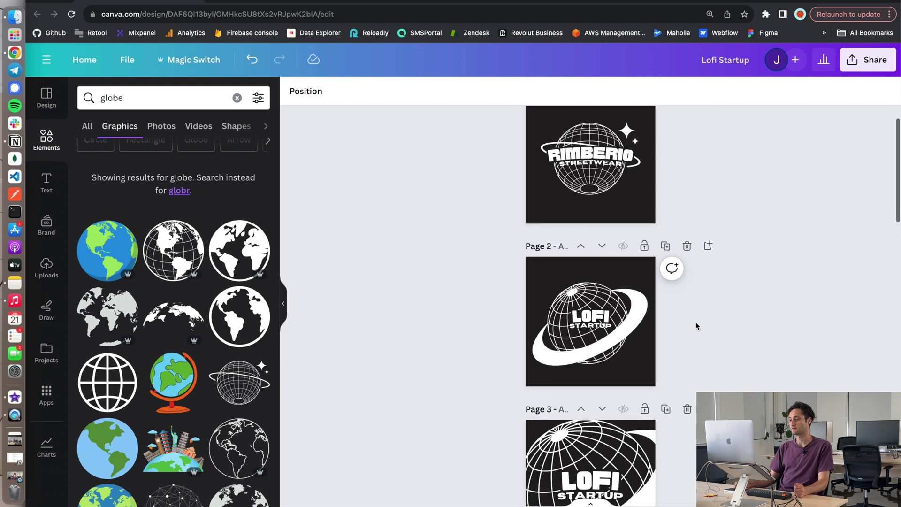
scroll(664, 371, "down", 20)
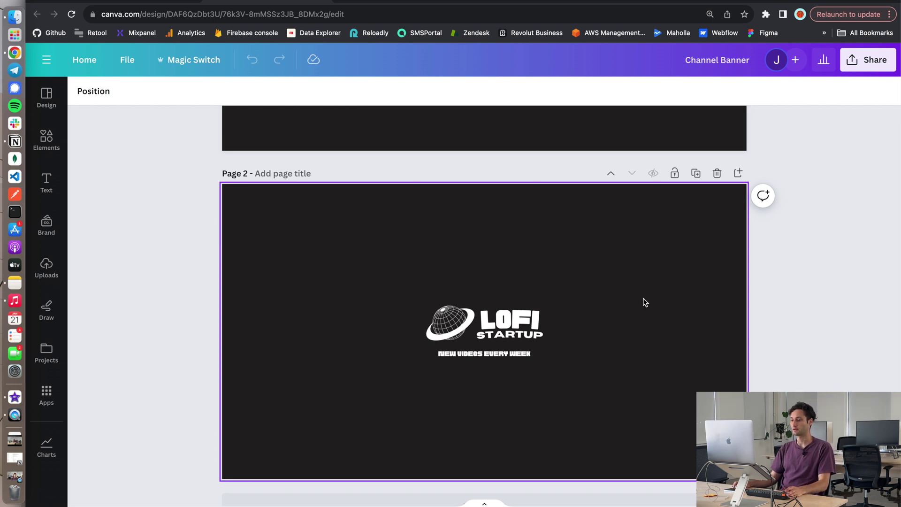
Zoom in on banner page 2 showing the globe logo and 'NEW VIDEOS EVERY WEEK'
key("super+equal")
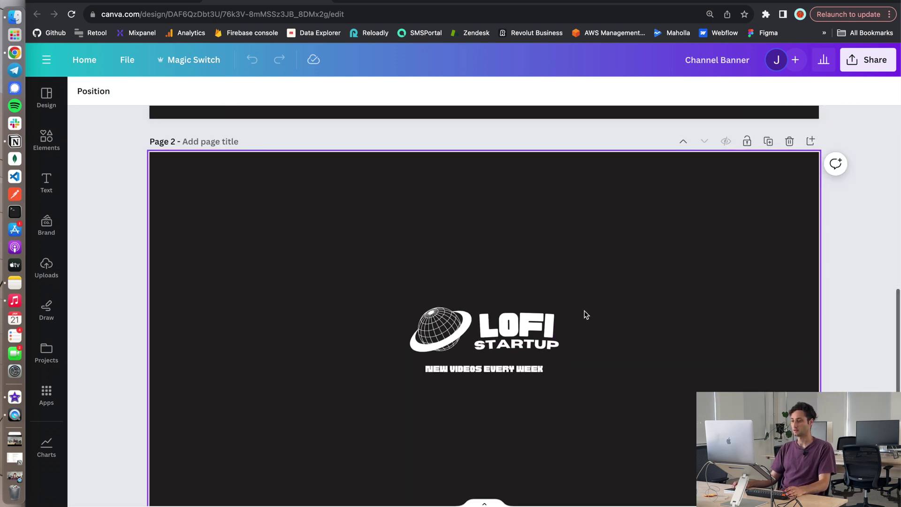
scroll(587, 314, "down", 1)
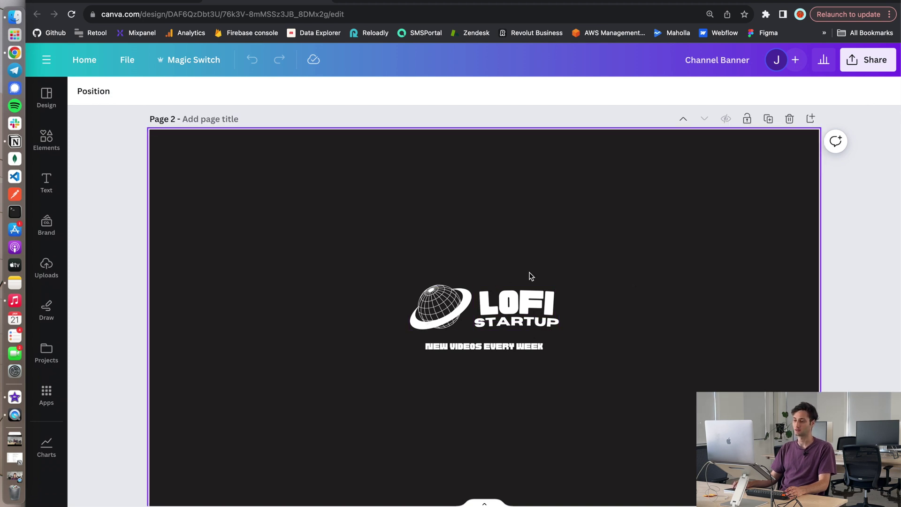
scroll(531, 276, "down", 1)
scroll(563, 357, "up", 1)
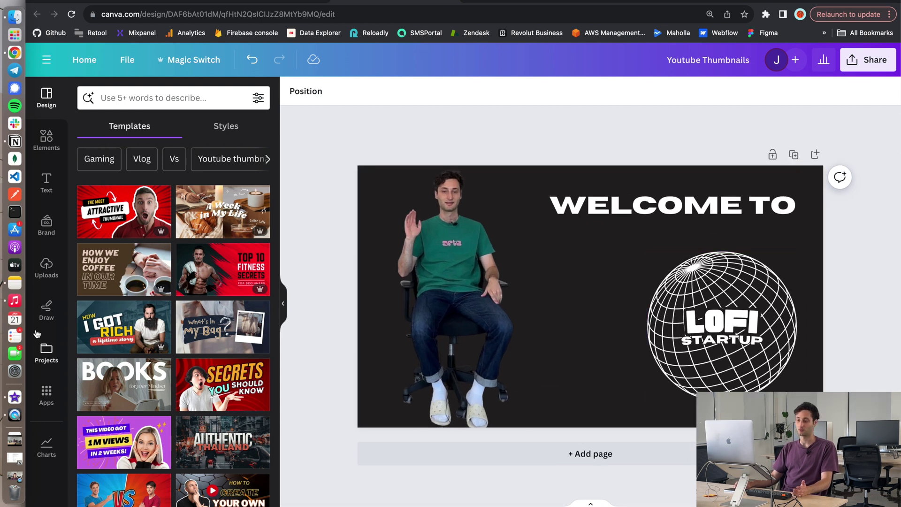
Duplicate the WELCOME TO thumbnail page with its presenter photo and globe logo
scroll(157, 293, "down", 4)
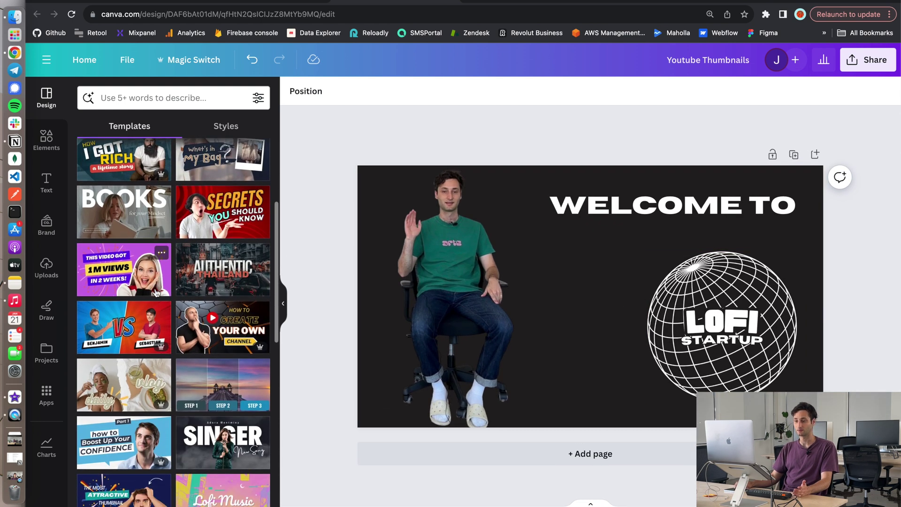
scroll(156, 293, "down", 2)
scroll(156, 293, "up", 5)
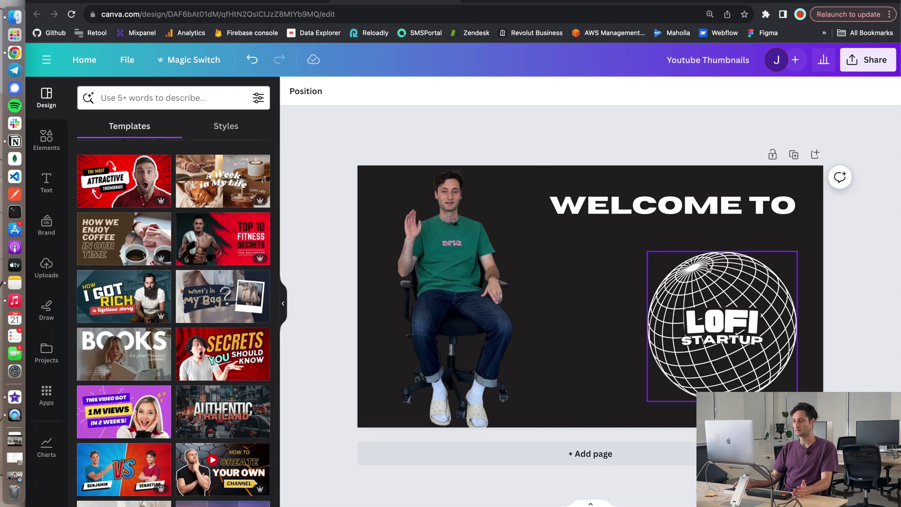
left_click(621, 202)
left_click(492, 274)
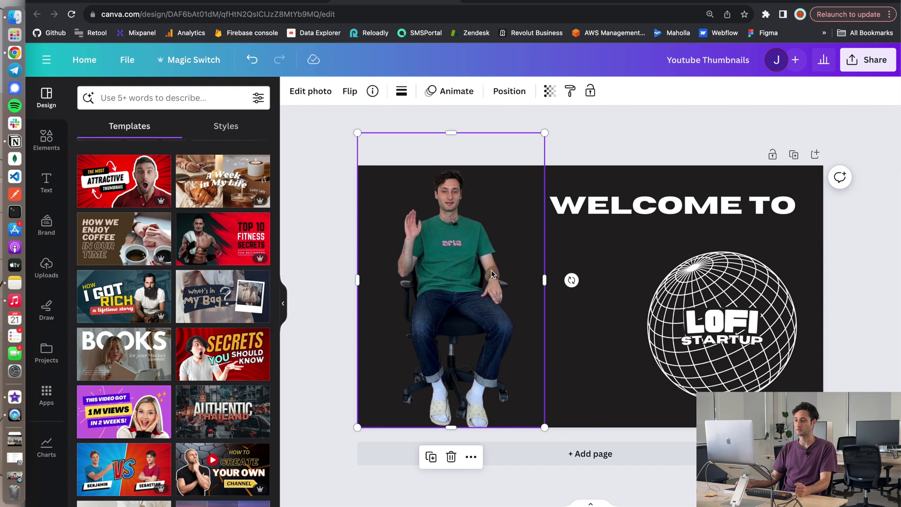
left_click(597, 325)
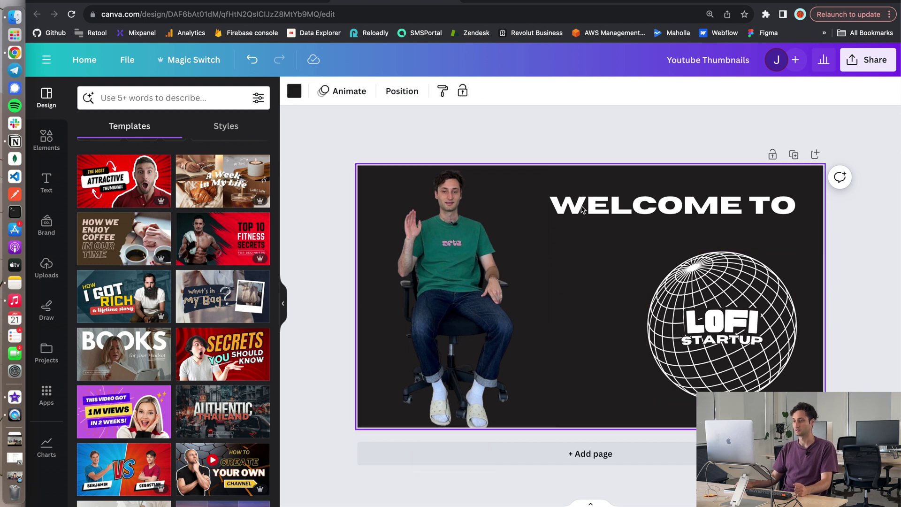
left_click(794, 155)
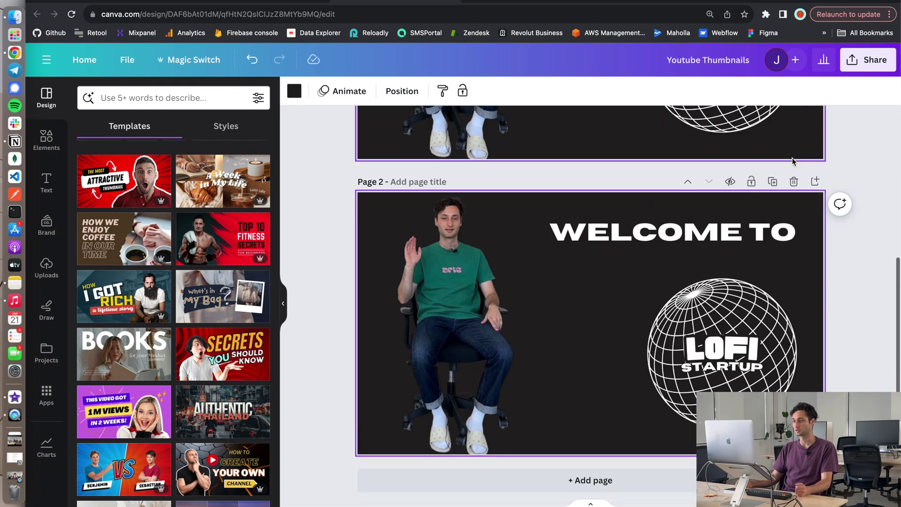
scroll(600, 342, "up", 5)
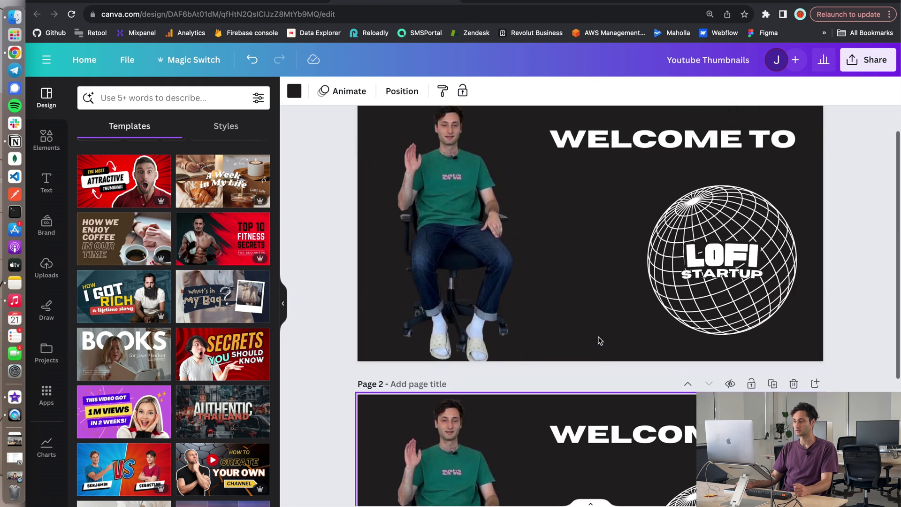
scroll(600, 341, "down", 4)
scroll(600, 341, "down", 5)
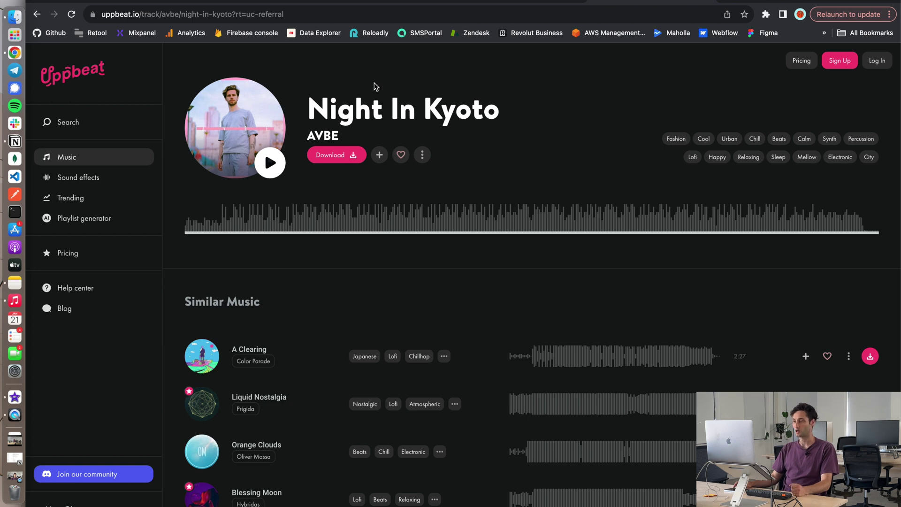
Leave the Night In Kyoto track on Uppbeat for the Canva Channel Intro design
left_click(497, 2)
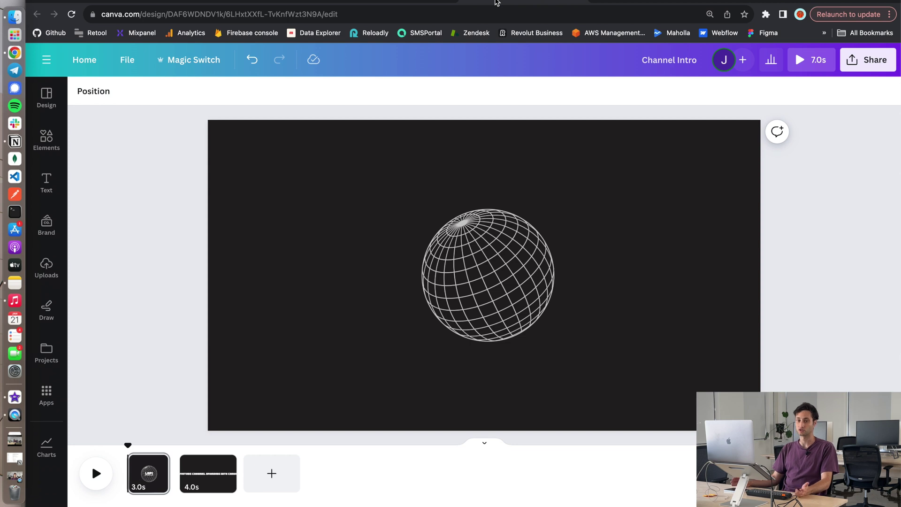
Apply the Neon animation to page 1's globe and LOFI STARTUP text, then preview the intro
left_click(145, 474)
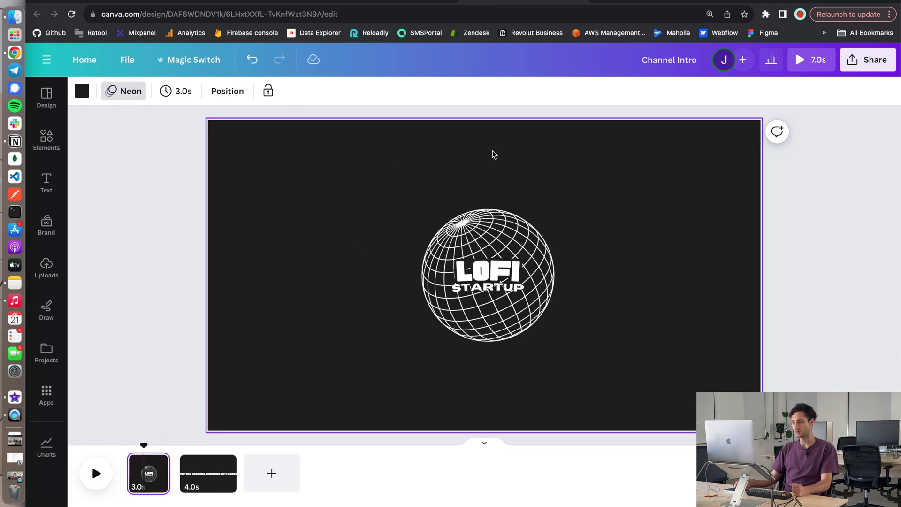
left_click_drag(455, 169, 616, 390)
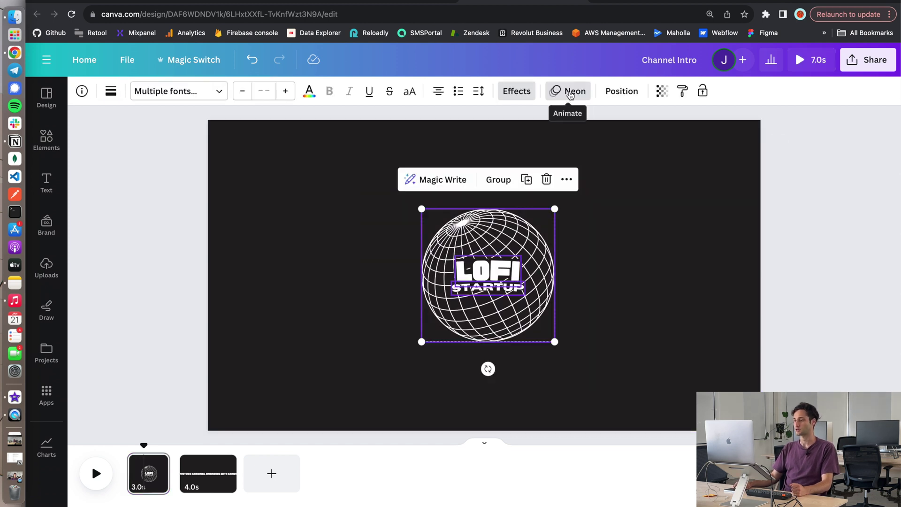
left_click(571, 92)
scroll(173, 286, "down", 3)
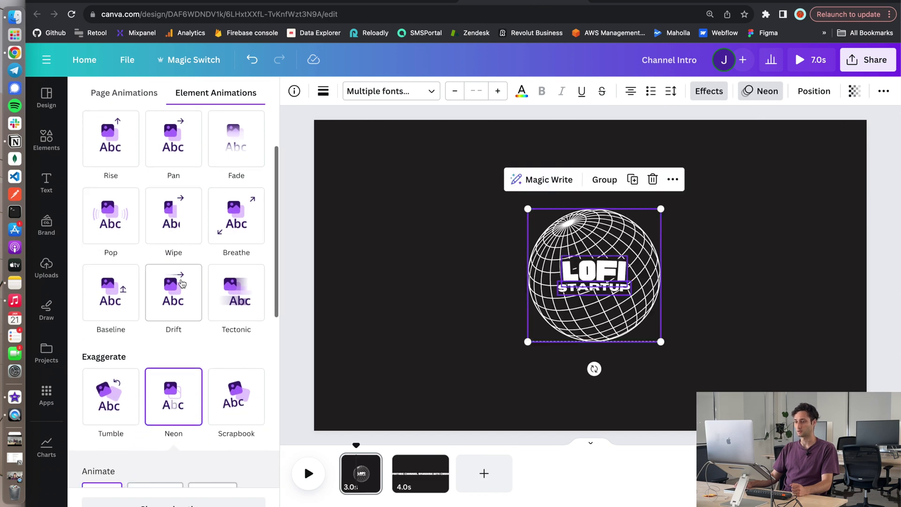
scroll(181, 282, "down", 3)
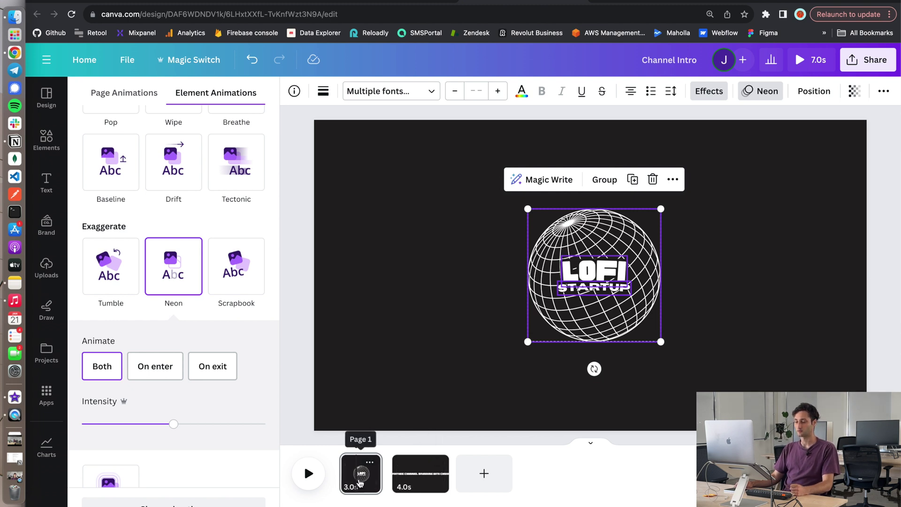
left_click(311, 481)
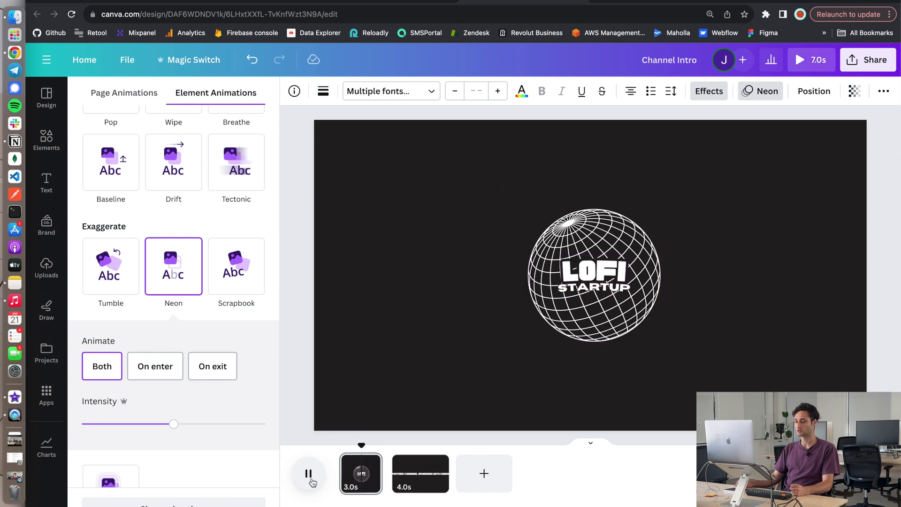